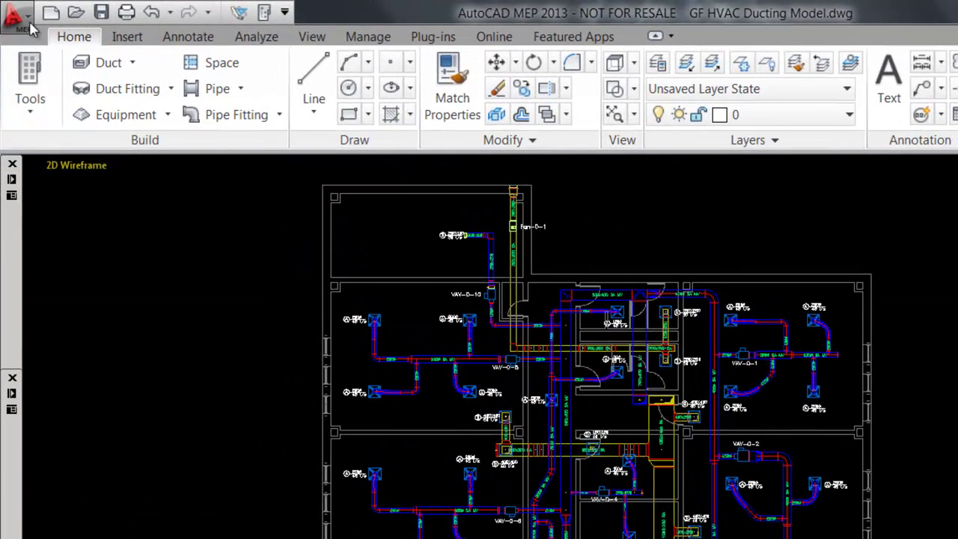
Open the Export to IFC dialog from the application menu's Export > IFC entry
{"action": "left_click", "coordinate": [18, 16]}
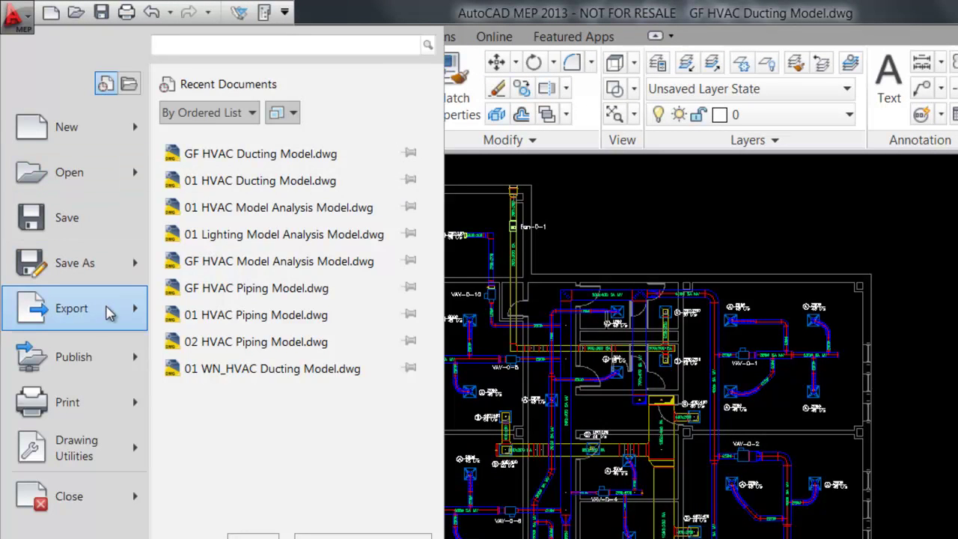
{"action": "mouse_move", "coordinate": [73, 308]}
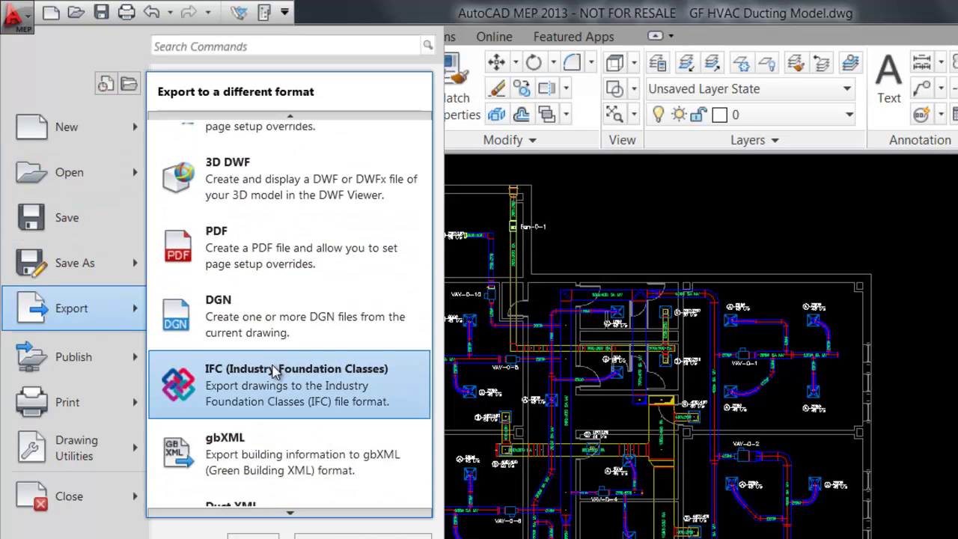
{"action": "left_click", "coordinate": [276, 374]}
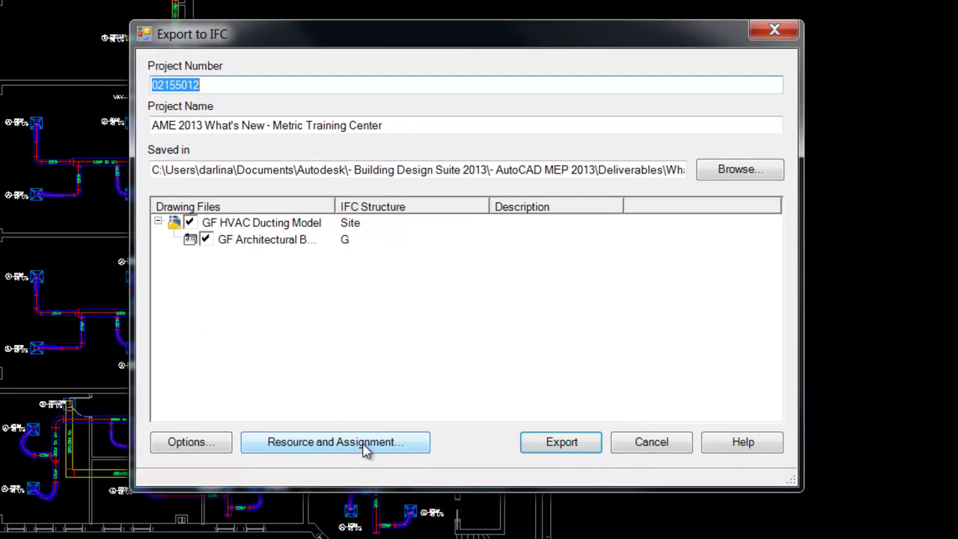
In Resource and Assignment, add a postal address with Address 1 'Sample 1'
{"action": "left_click", "coordinate": [366, 447]}
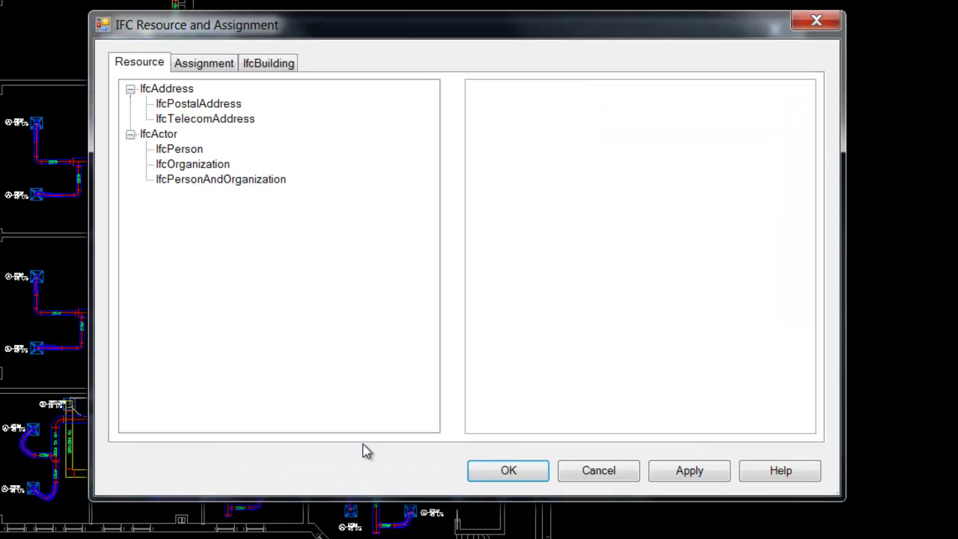
{"action": "right_click", "coordinate": [200, 104]}
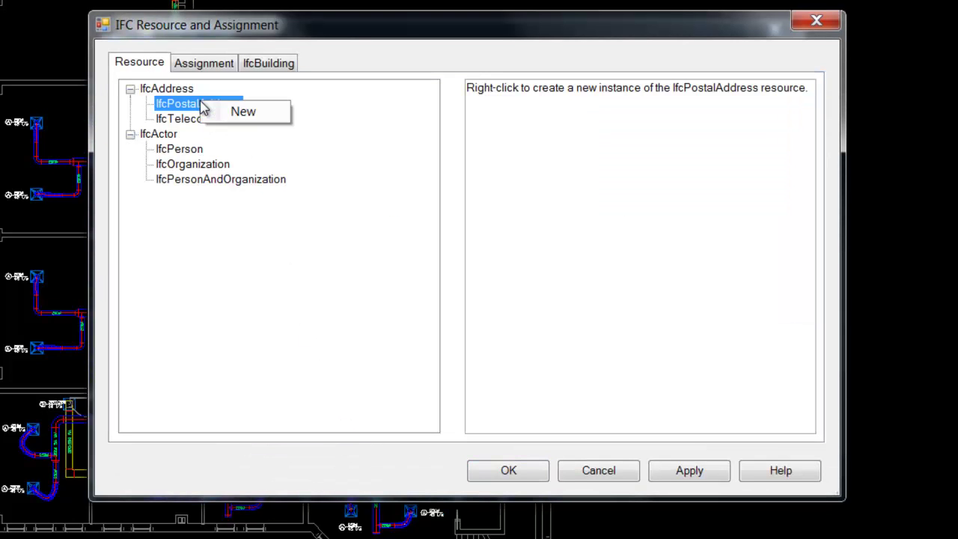
{"action": "left_click", "coordinate": [245, 114]}
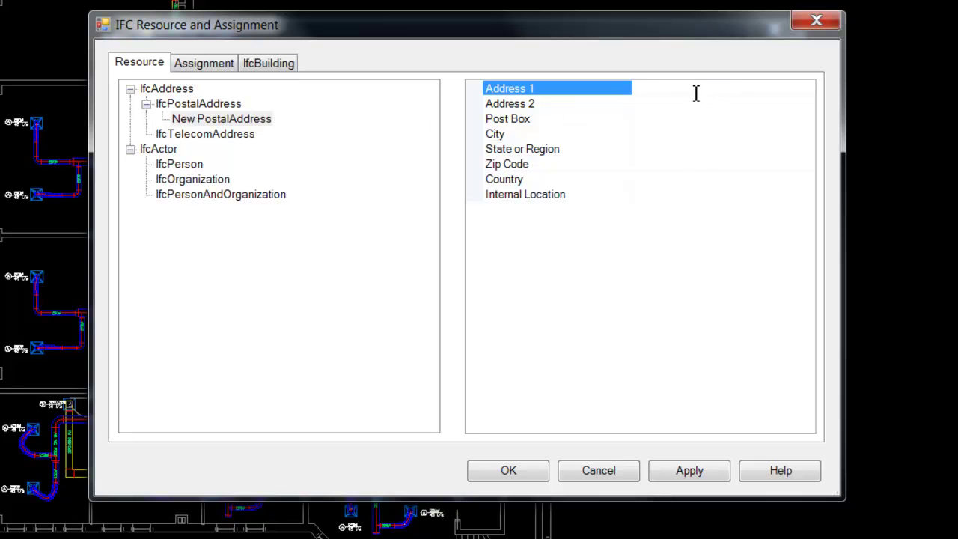
{"action": "type", "text": "Sample 1"}
{"action": "left_click", "coordinate": [254, 120]}
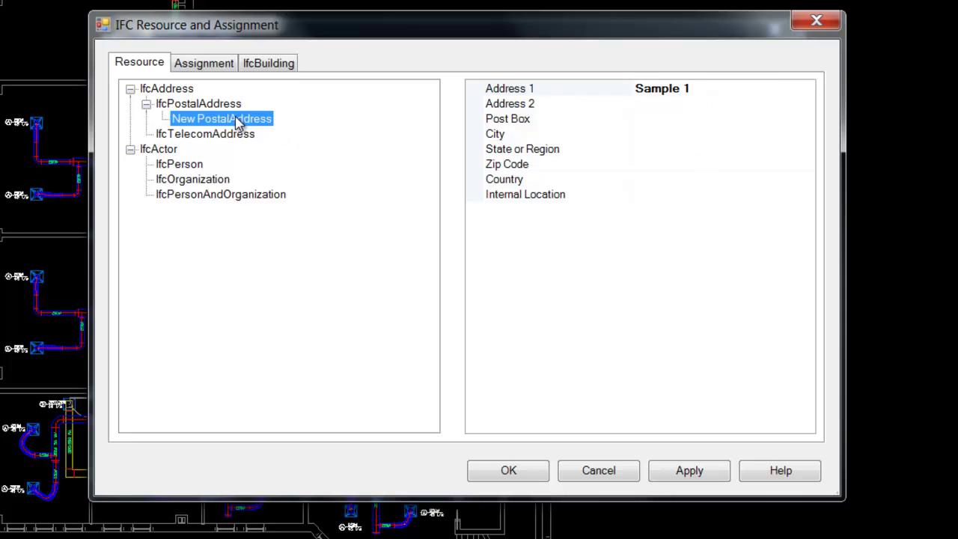
Add a second postal address with Address 1 'Sample 2'
{"action": "left_click", "coordinate": [207, 109]}
{"action": "right_click", "coordinate": [204, 105]}
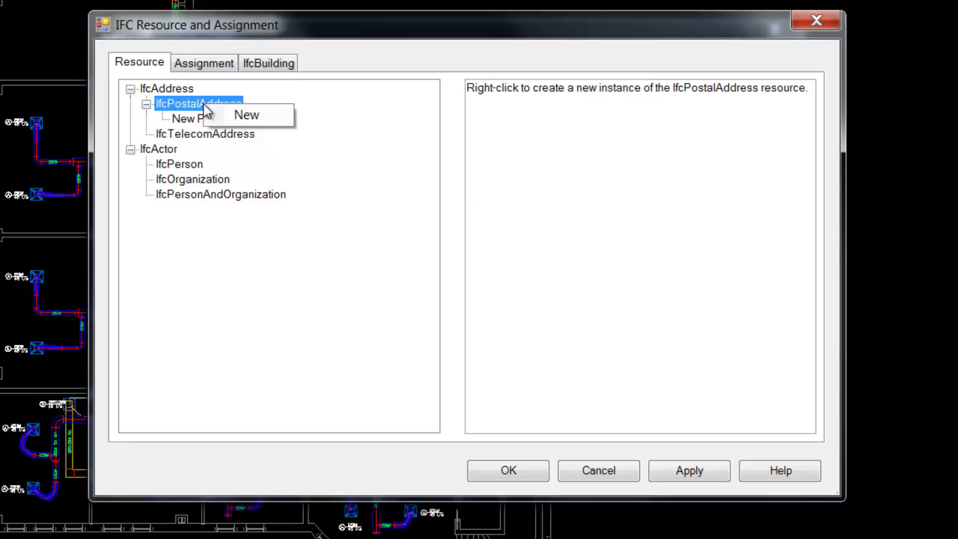
{"action": "left_click", "coordinate": [245, 116]}
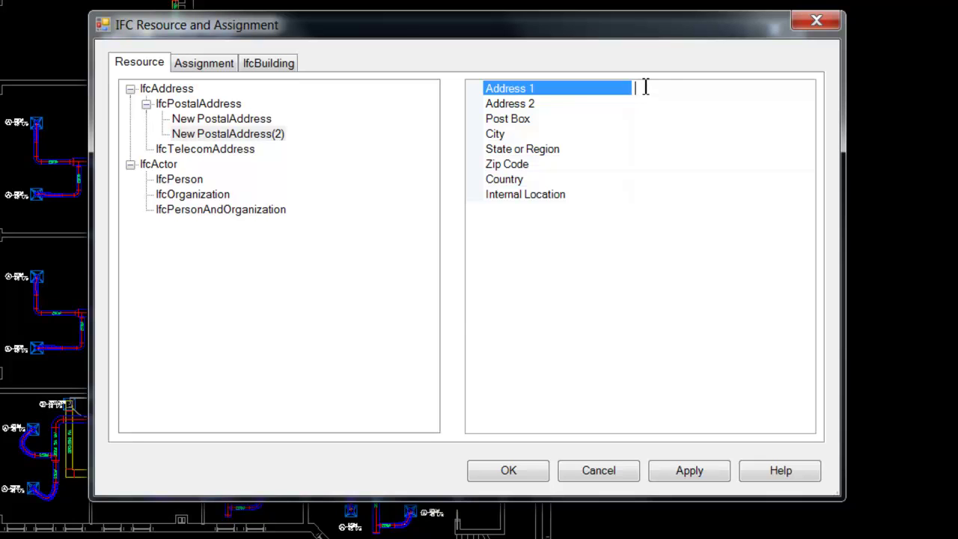
{"action": "type", "text": "Sample 2"}
Add two new IfcTelecomAddress entries, each with a sample telephone number
{"action": "left_click", "coordinate": [225, 153]}
{"action": "right_click", "coordinate": [229, 155]}
{"action": "left_click", "coordinate": [270, 162]}
{"action": "type", "text": "001"}
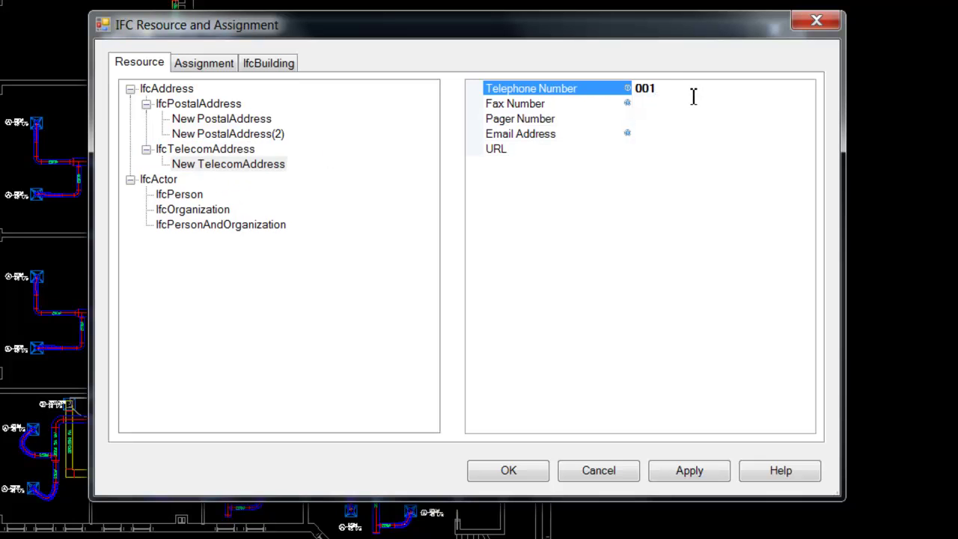
{"action": "left_click", "coordinate": [232, 153]}
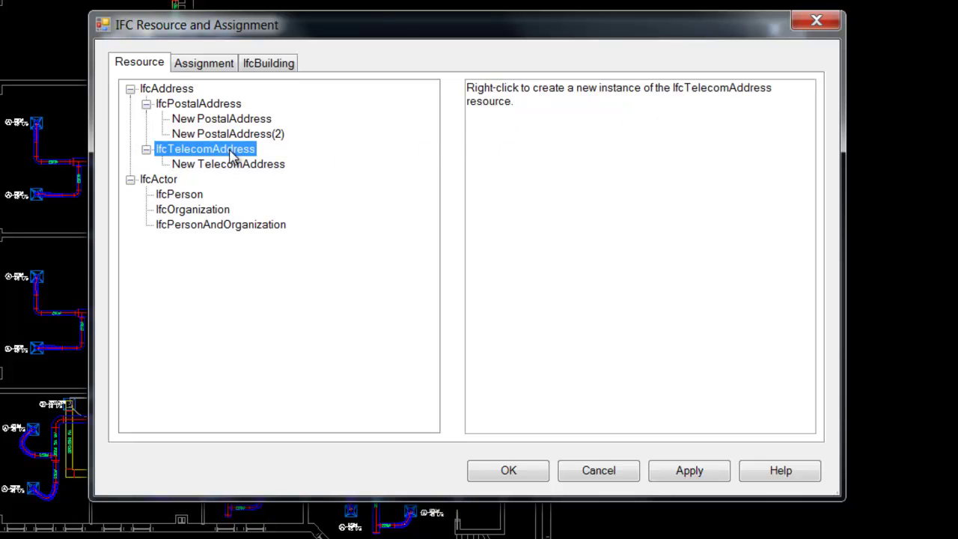
{"action": "right_click", "coordinate": [229, 154]}
{"action": "left_click", "coordinate": [265, 168]}
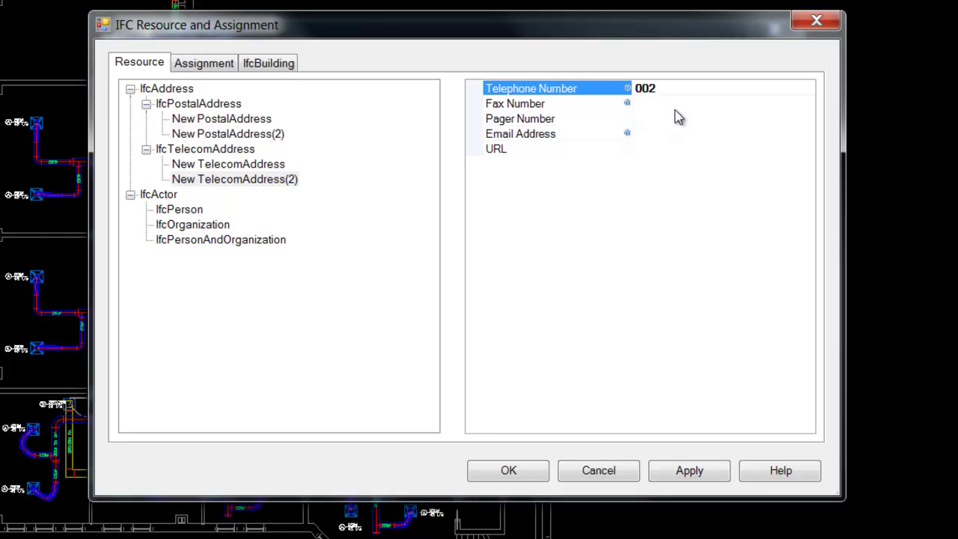
{"action": "left_click", "coordinate": [201, 212]}
Add two IfcPerson entries, filling in each one's last and first names
{"action": "right_click", "coordinate": [204, 217]}
{"action": "left_click", "coordinate": [231, 226]}
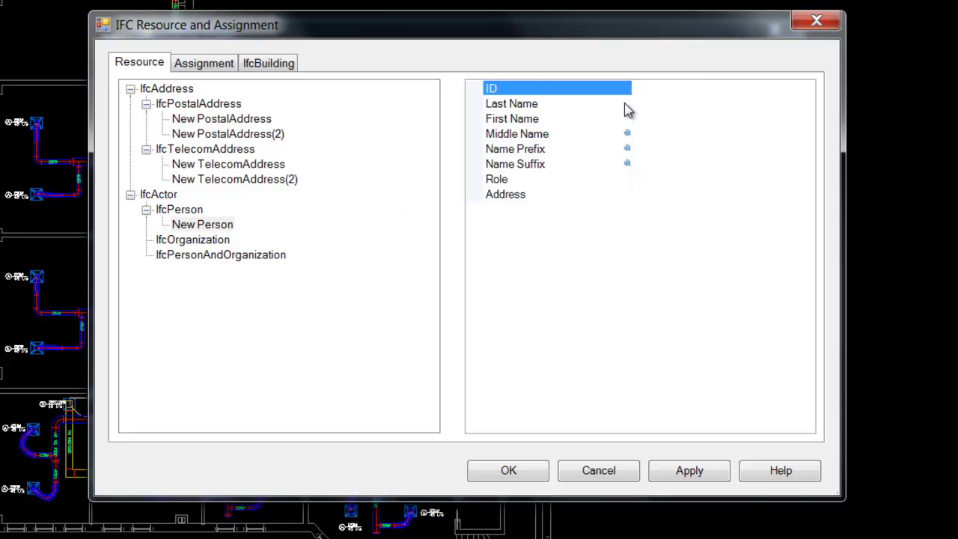
{"action": "left_click", "coordinate": [647, 103]}
{"action": "type", "text": "Smi"}
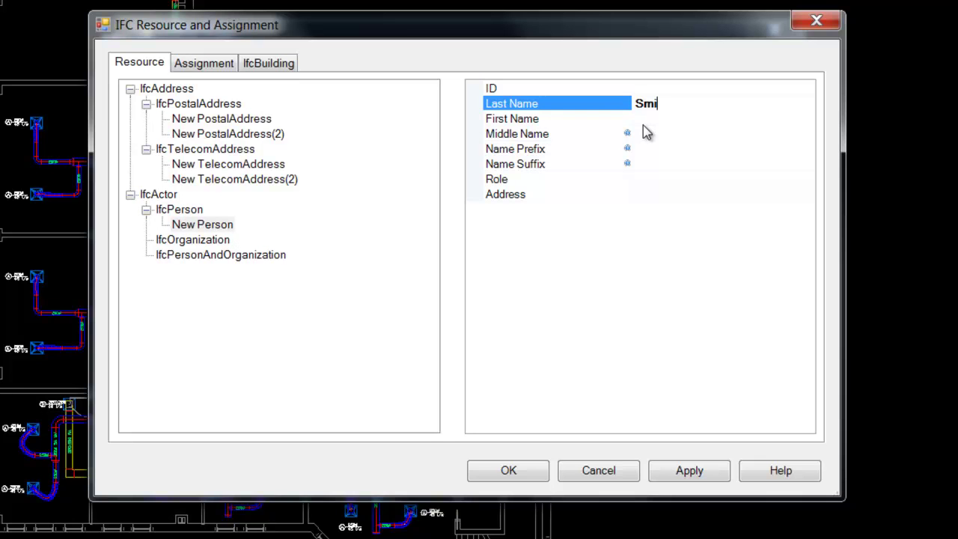
{"action": "type", "text": "th"}
{"action": "key", "text": "Tab"}
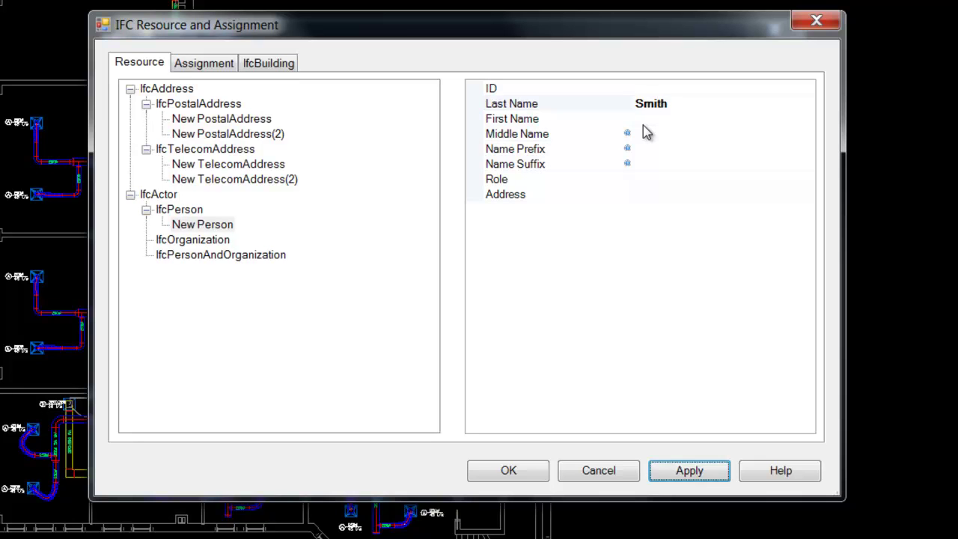
{"action": "left_click", "coordinate": [656, 118]}
{"action": "type", "text": "John"}
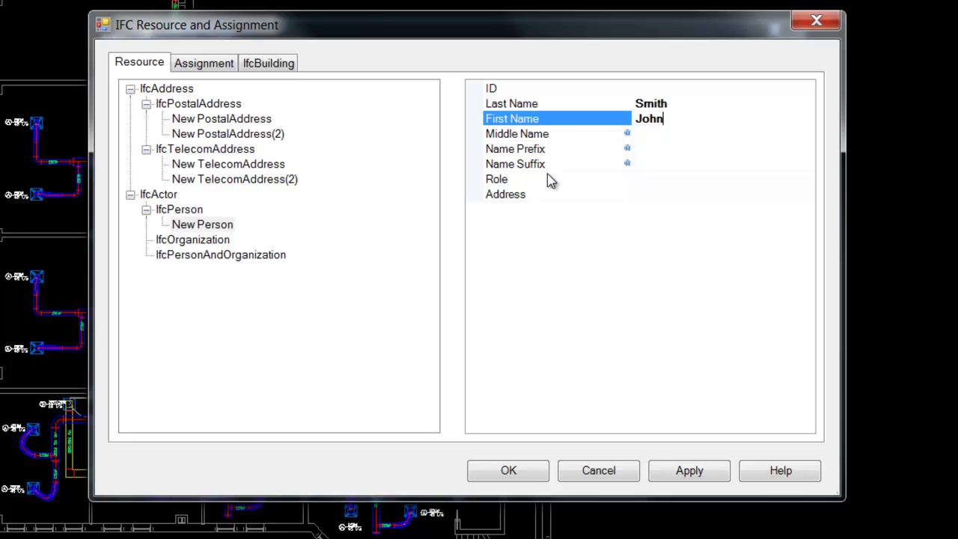
{"action": "left_click", "coordinate": [193, 215]}
{"action": "right_click", "coordinate": [193, 214]}
{"action": "left_click", "coordinate": [262, 229]}
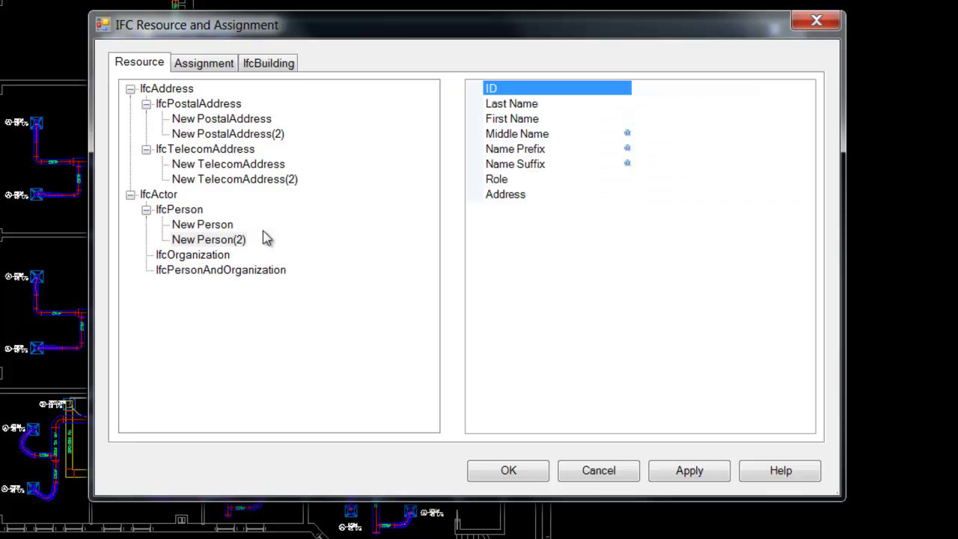
{"action": "left_click", "coordinate": [668, 103]}
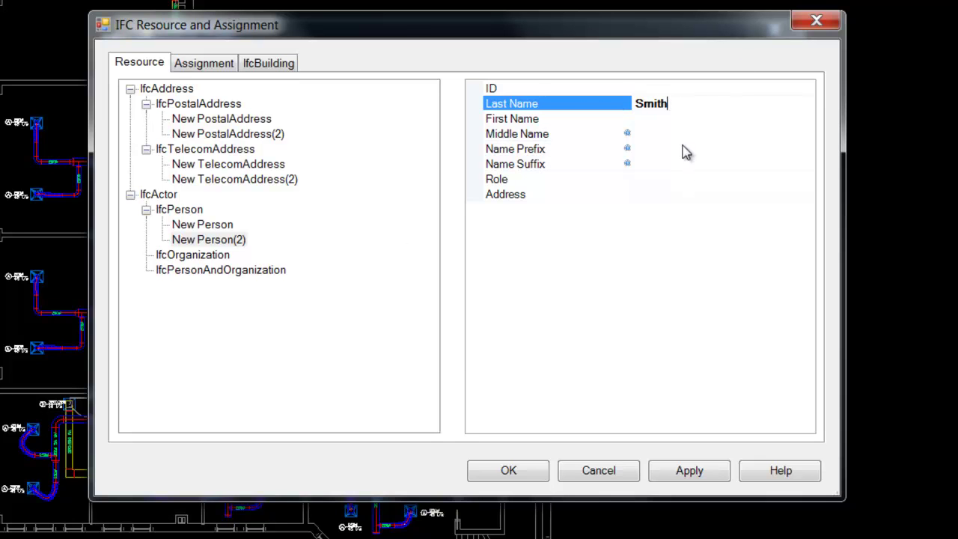
{"action": "left_click", "coordinate": [673, 117]}
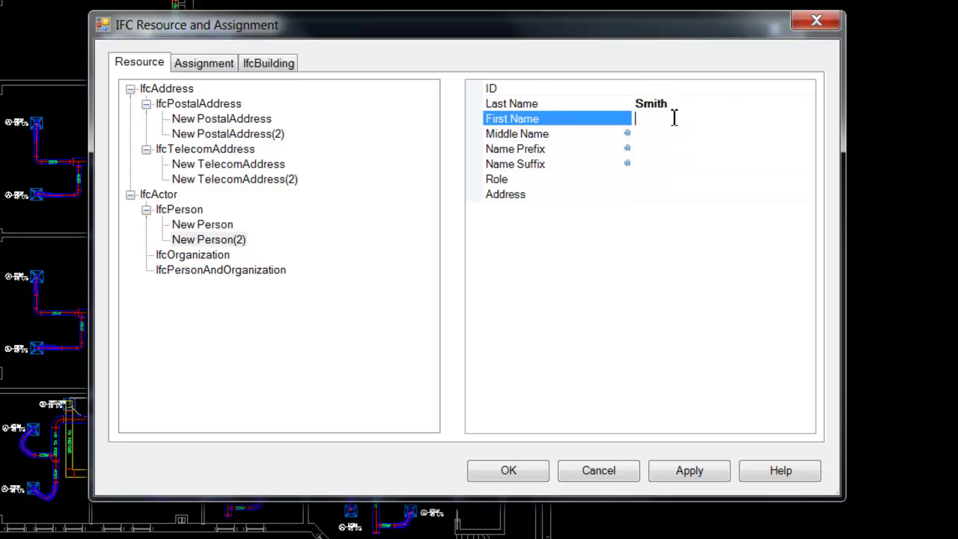
{"action": "type", "text": "Jim"}
Add a new IfcOrganization named ABC Engineering
{"action": "left_click", "coordinate": [215, 257]}
{"action": "right_click", "coordinate": [215, 259]}
{"action": "left_click", "coordinate": [250, 271]}
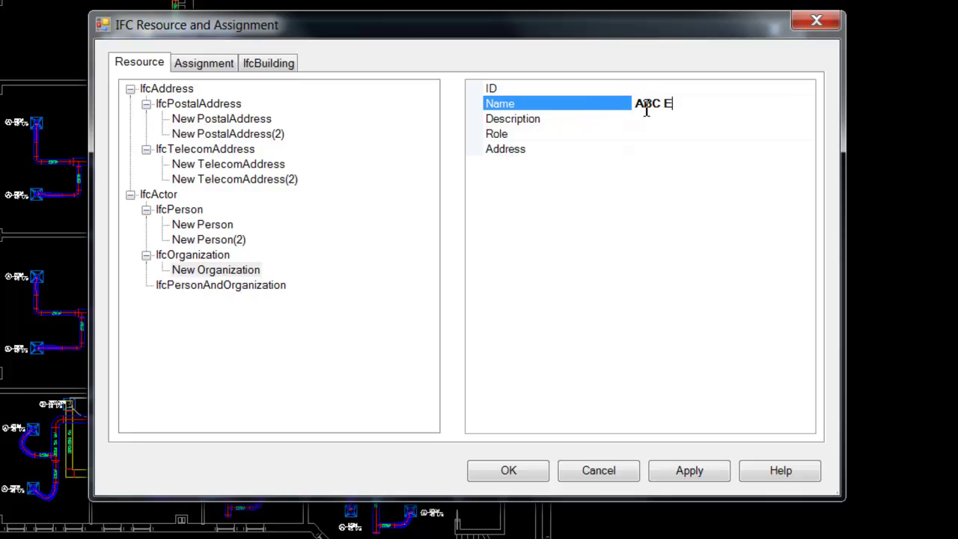
{"action": "type", "text": "ngineering"}
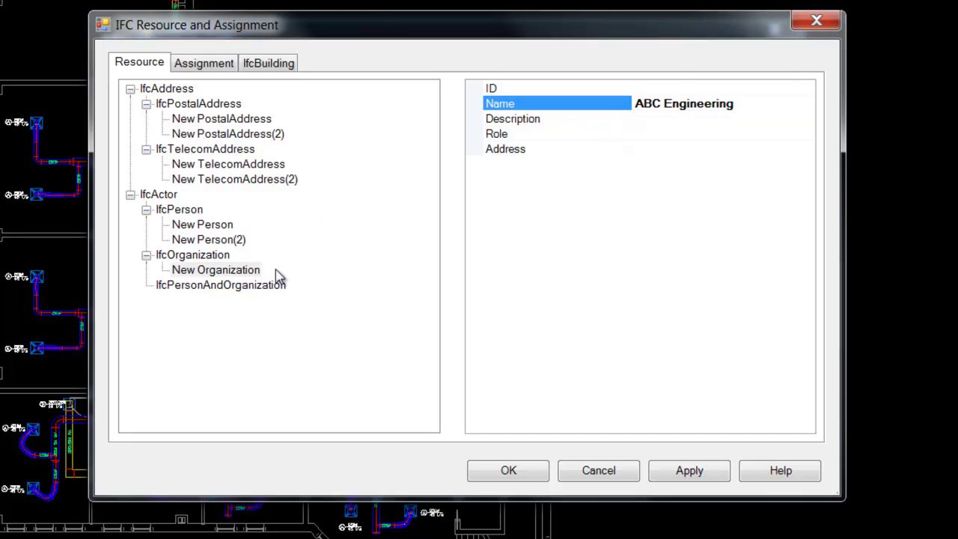
{"action": "left_click", "coordinate": [253, 287]}
Add a person-and-organization entry linking New Person with New Organization
{"action": "right_click", "coordinate": [253, 287]}
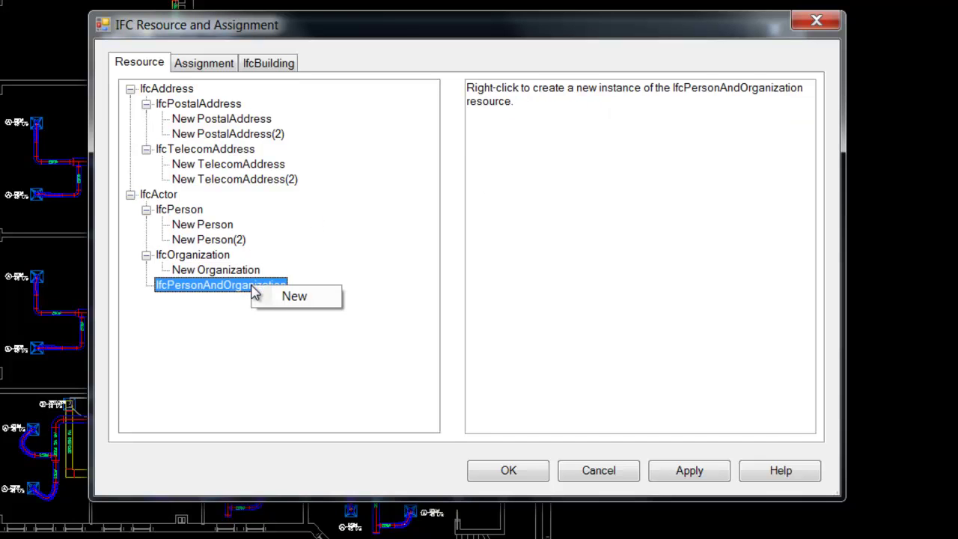
{"action": "left_click", "coordinate": [289, 305]}
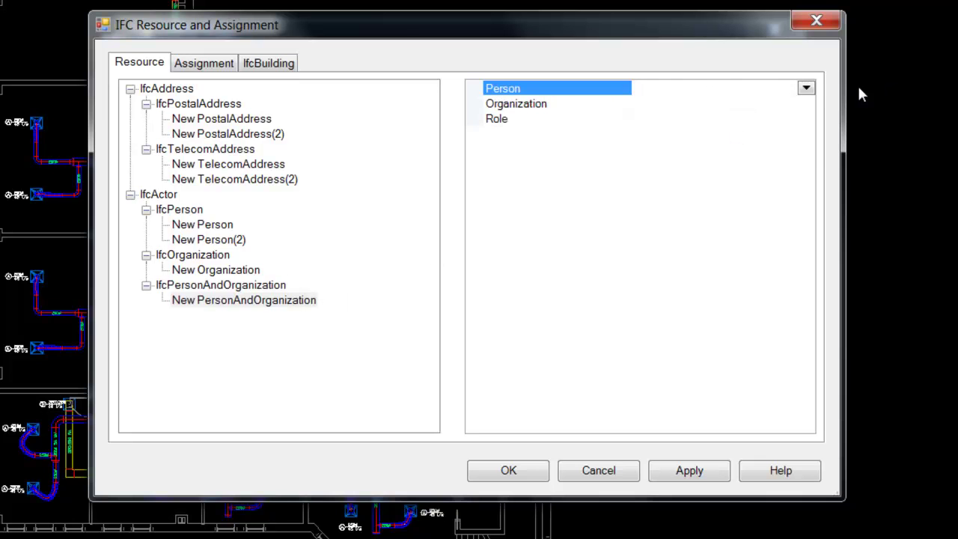
{"action": "left_click", "coordinate": [806, 87]}
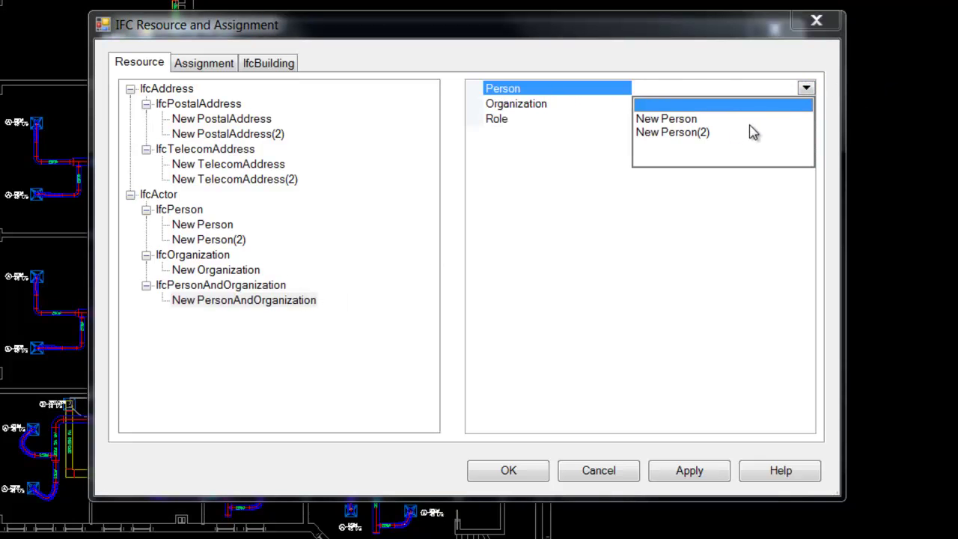
{"action": "left_click", "coordinate": [684, 124]}
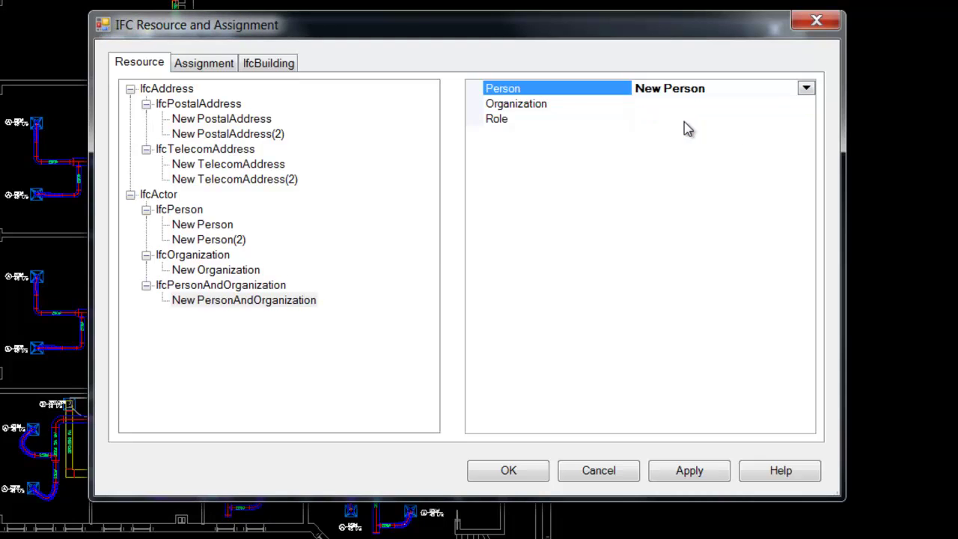
{"action": "left_click", "coordinate": [688, 107]}
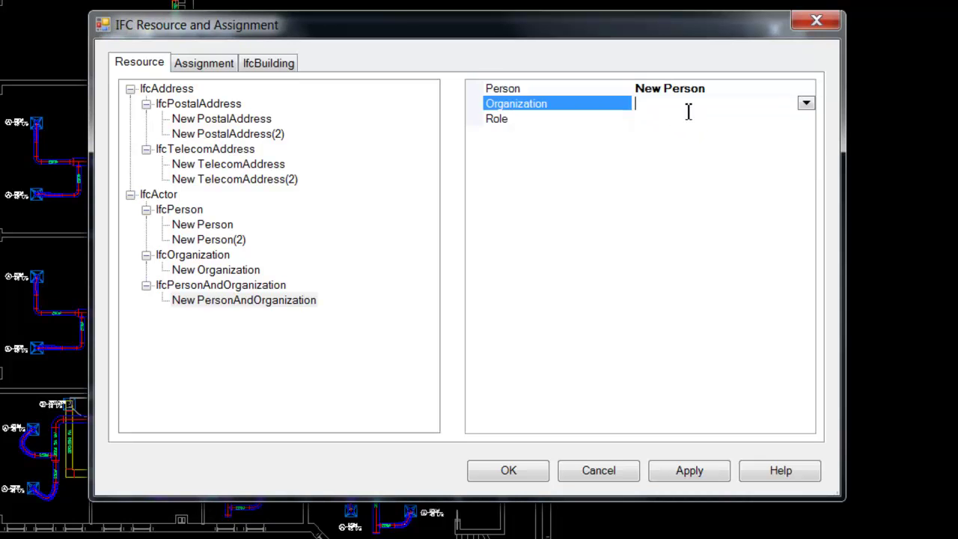
{"action": "left_click", "coordinate": [809, 107]}
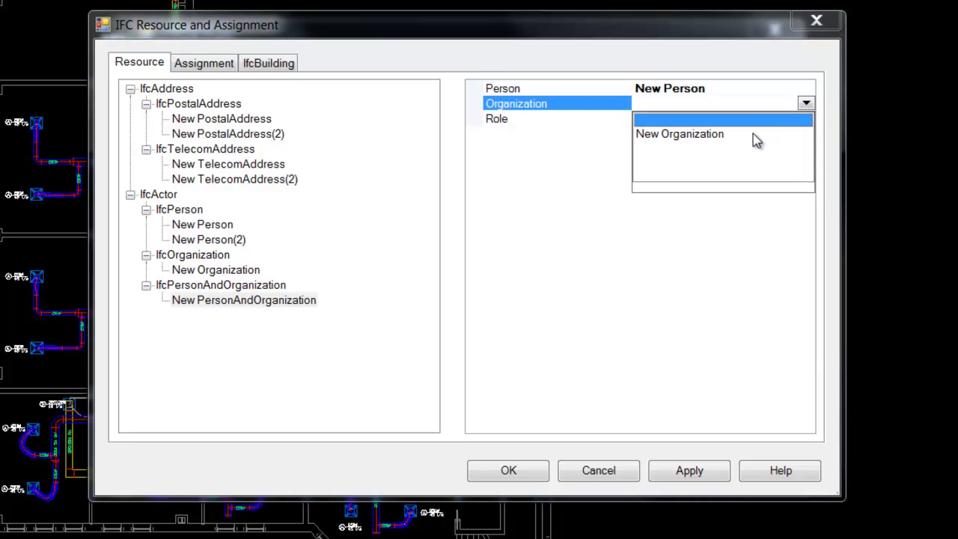
{"action": "left_click", "coordinate": [733, 134]}
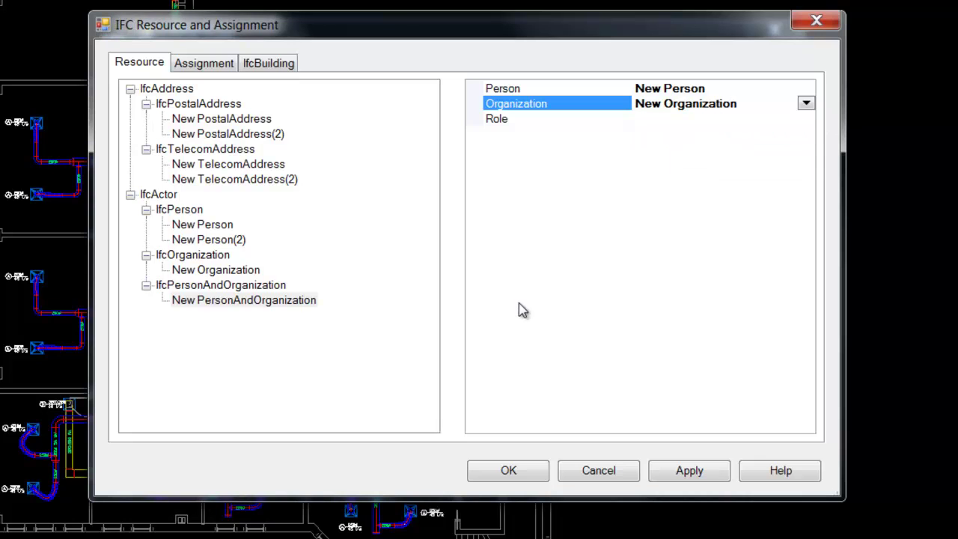
Add another entry linking New Person(2) with New Organization
{"action": "left_click", "coordinate": [254, 284]}
{"action": "right_click", "coordinate": [252, 285]}
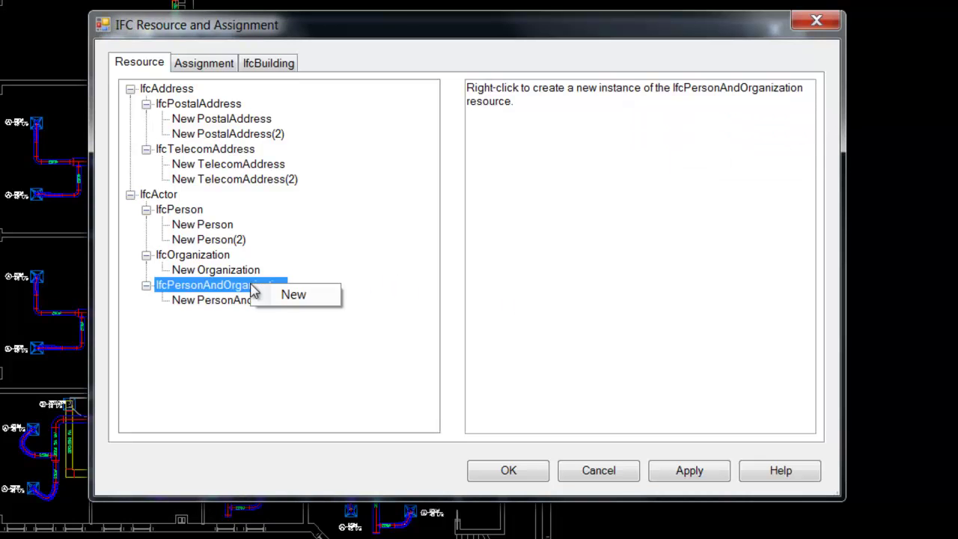
{"action": "left_click", "coordinate": [292, 296]}
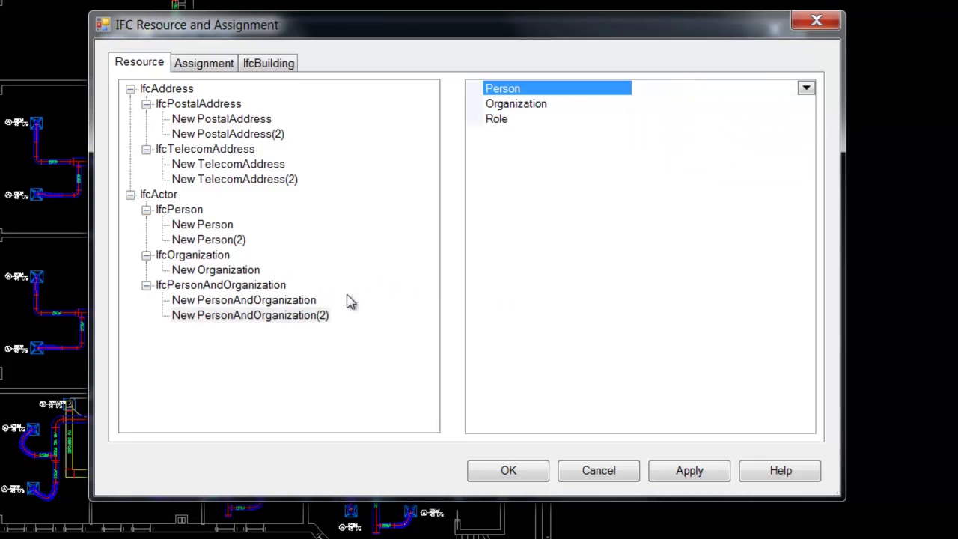
{"action": "left_click", "coordinate": [805, 88]}
{"action": "left_click", "coordinate": [697, 132]}
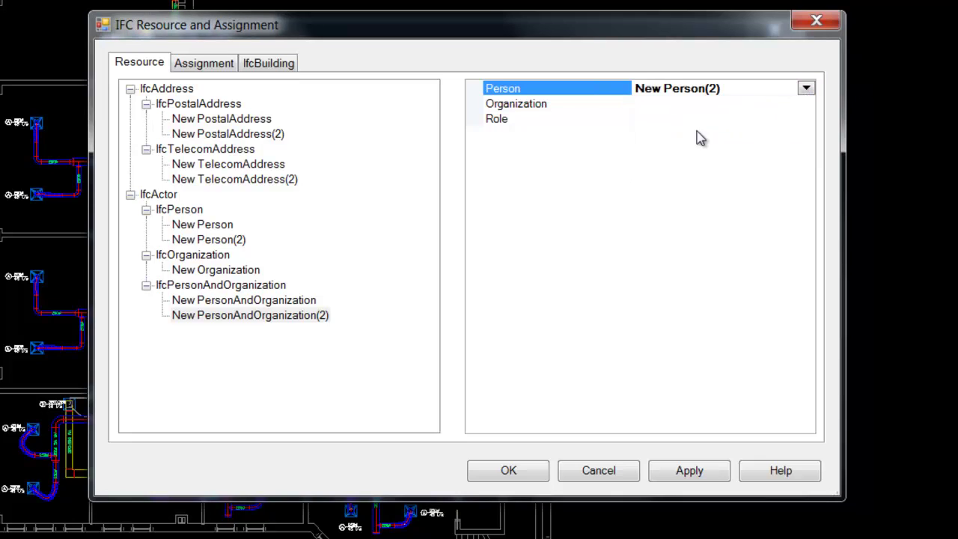
{"action": "left_click", "coordinate": [803, 104]}
{"action": "left_click", "coordinate": [804, 103]}
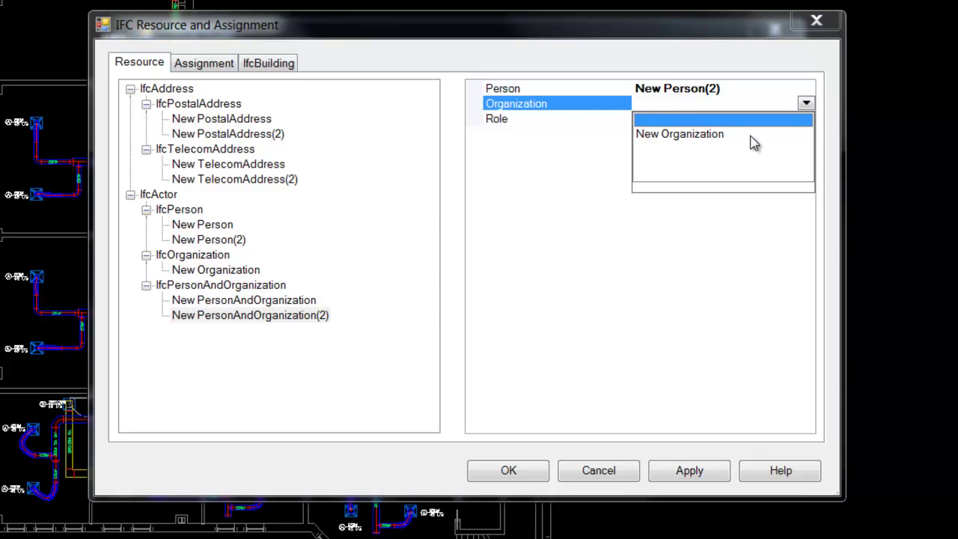
{"action": "left_click", "coordinate": [751, 135]}
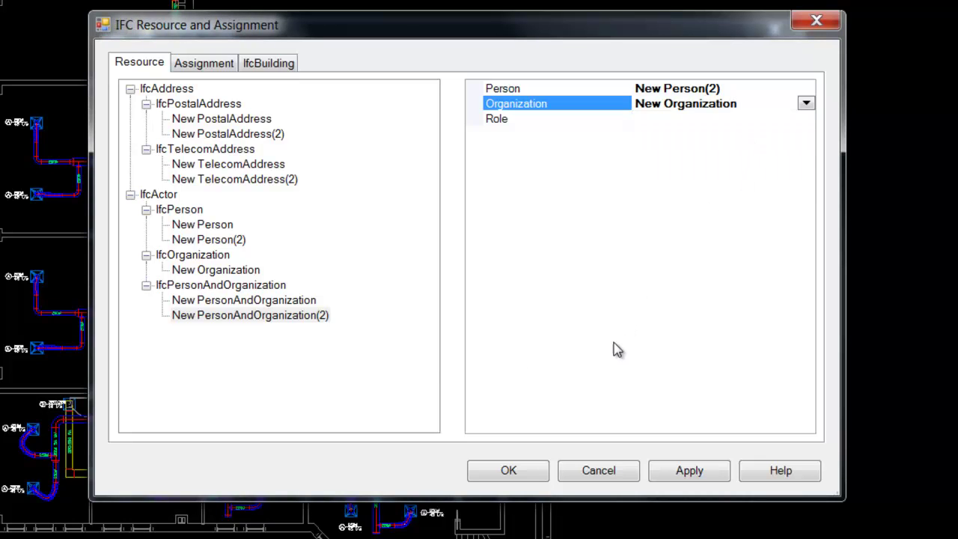
On the Assignment tab, set the project Address to New PostalAddress
{"action": "left_click", "coordinate": [219, 66]}
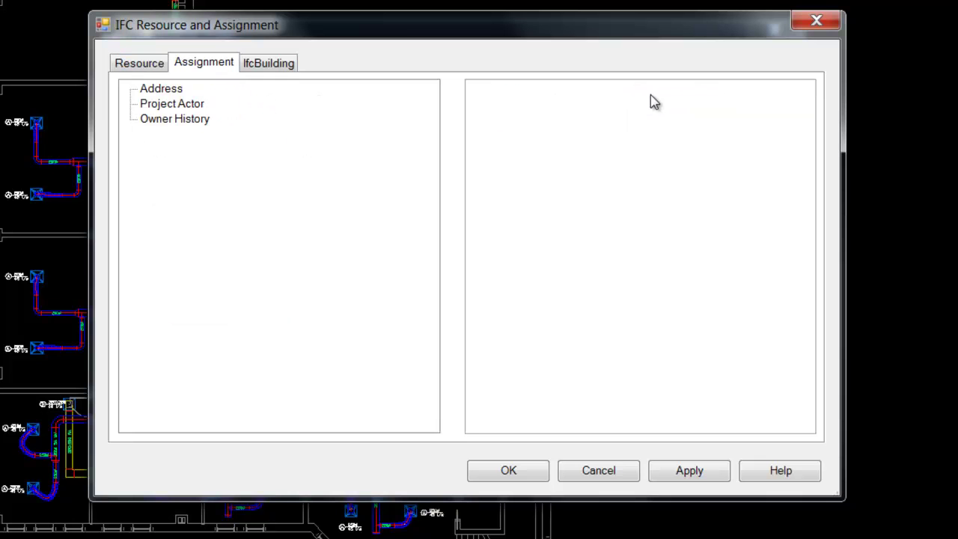
{"action": "left_click", "coordinate": [160, 89]}
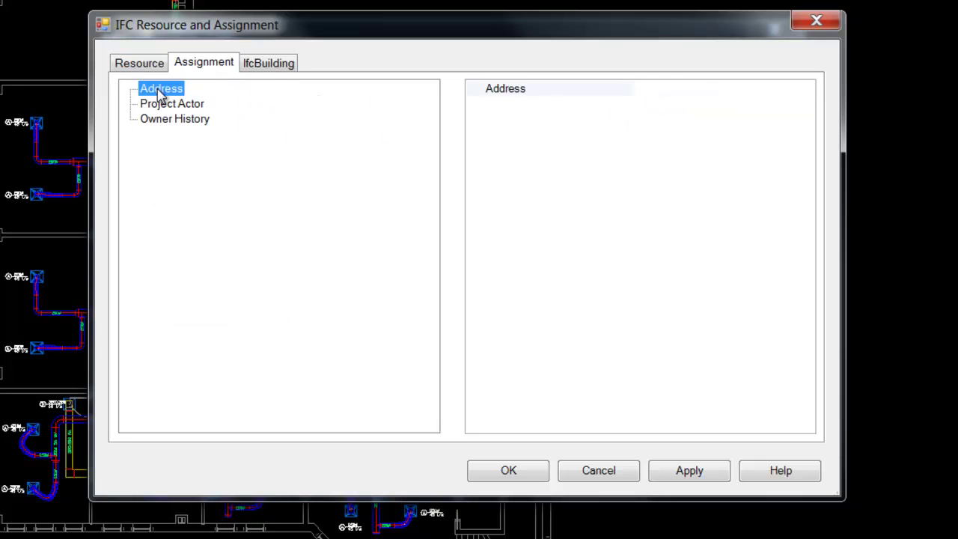
{"action": "left_click", "coordinate": [674, 88]}
{"action": "left_click", "coordinate": [806, 90]}
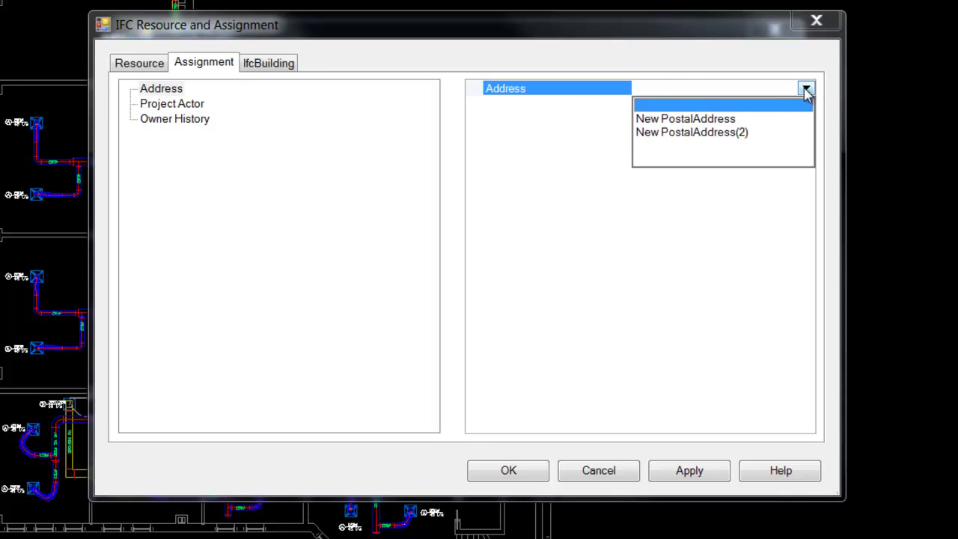
{"action": "left_click", "coordinate": [711, 119]}
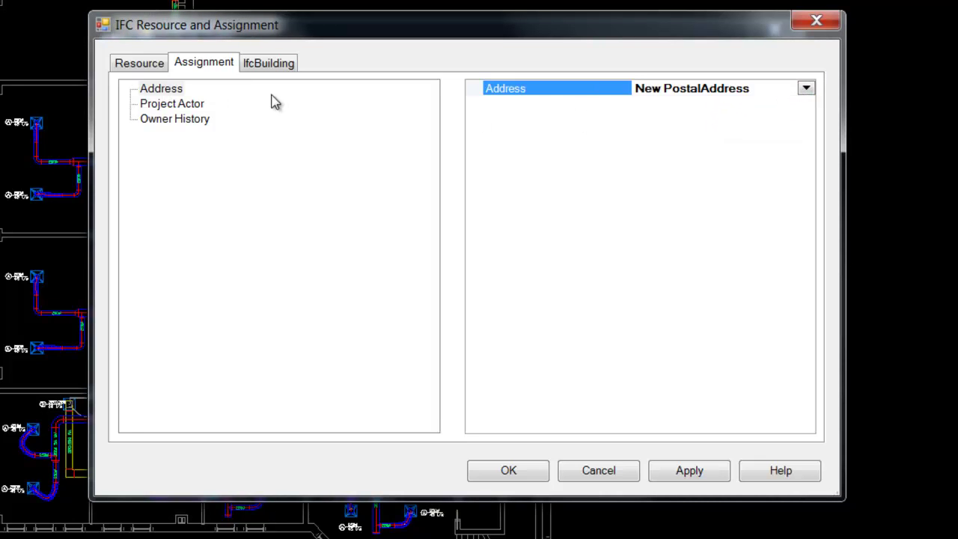
{"action": "left_click", "coordinate": [186, 105]}
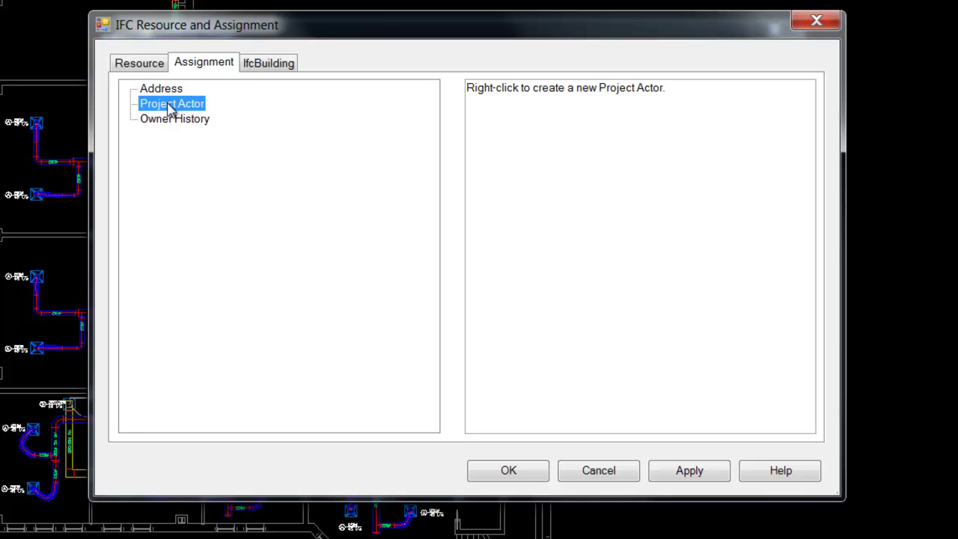
Create a new Project Actor, give it a name, and set its Actor to New Person
{"action": "right_click", "coordinate": [201, 105]}
{"action": "left_click", "coordinate": [213, 120]}
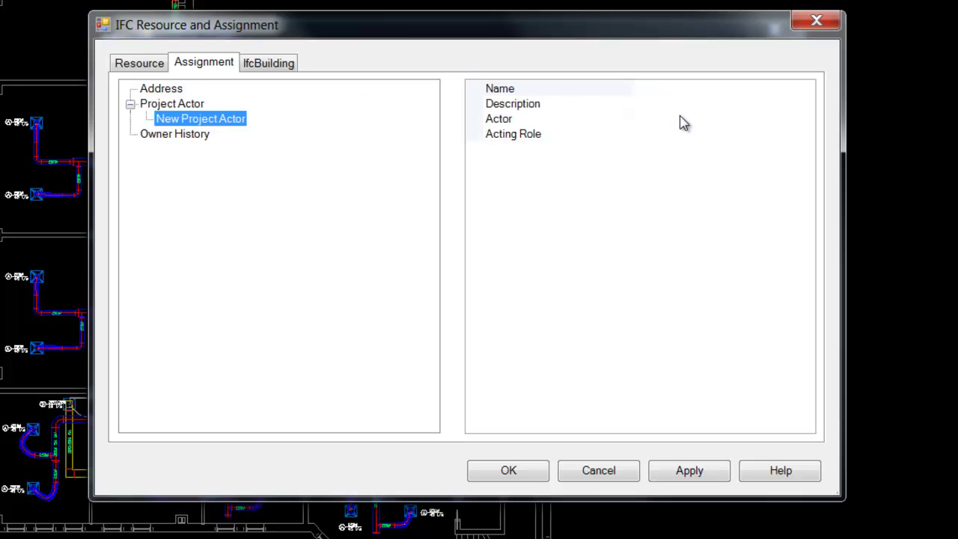
{"action": "left_click", "coordinate": [578, 90]}
{"action": "left_click", "coordinate": [646, 86]}
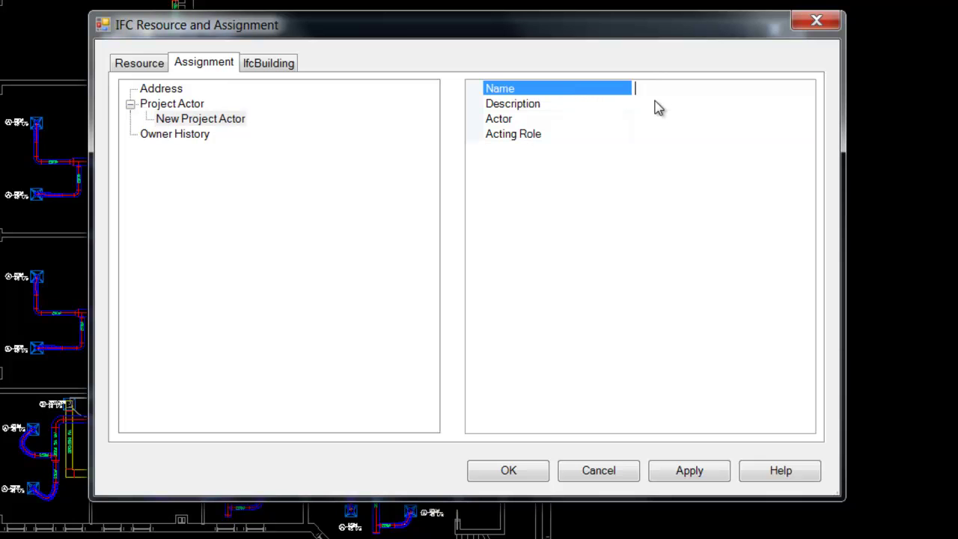
{"action": "type", "text": "John"}
{"action": "left_click", "coordinate": [713, 118]}
{"action": "left_click", "coordinate": [807, 118]}
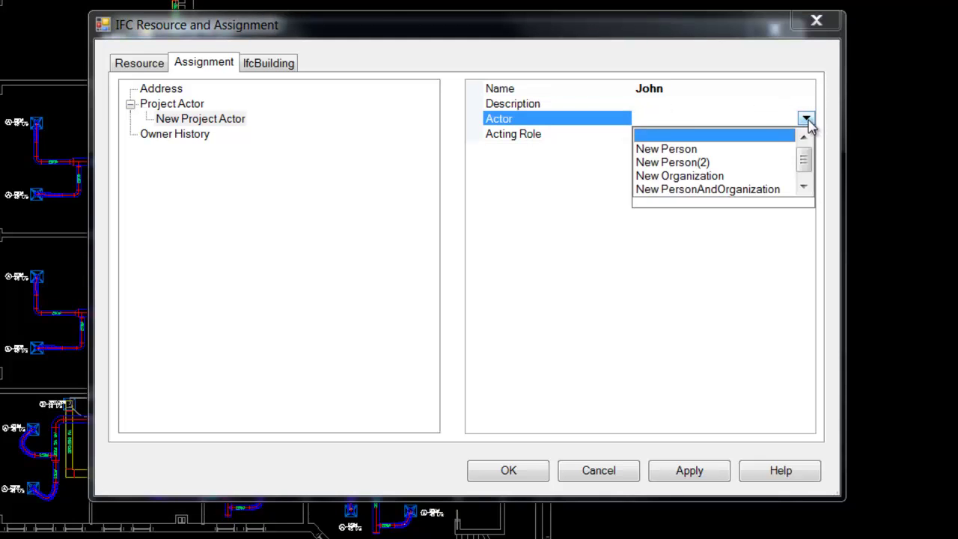
{"action": "left_click", "coordinate": [695, 155]}
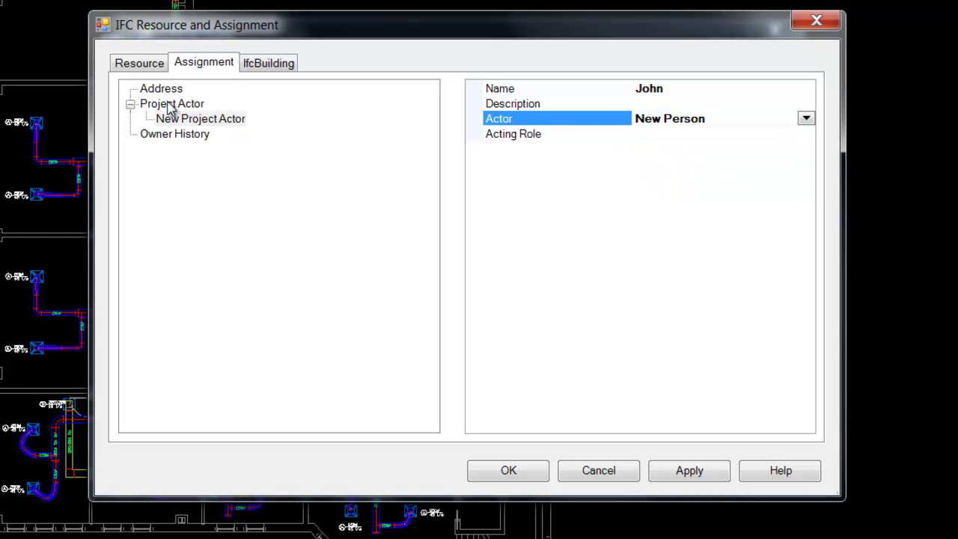
{"action": "left_click", "coordinate": [272, 66]}
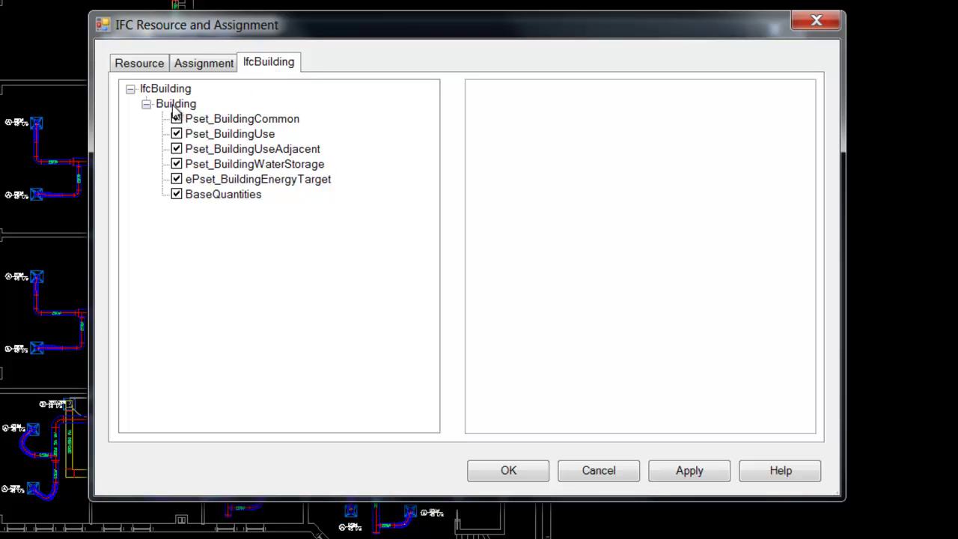
Uncheck Pset_BuildingCommon on the IfcBuilding tab, review the other property sets, and apply
{"action": "left_click", "coordinate": [177, 119]}
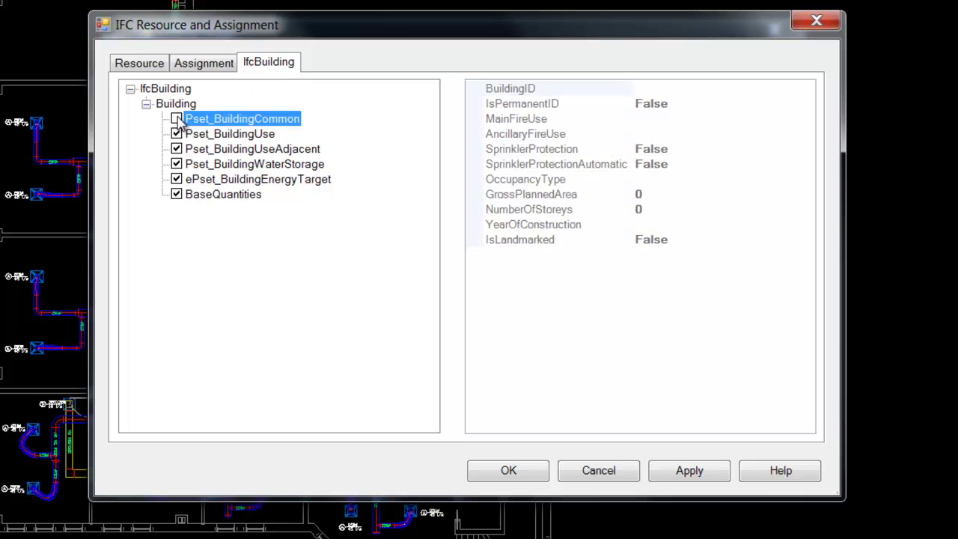
{"action": "left_click", "coordinate": [220, 136]}
{"action": "left_click", "coordinate": [224, 155]}
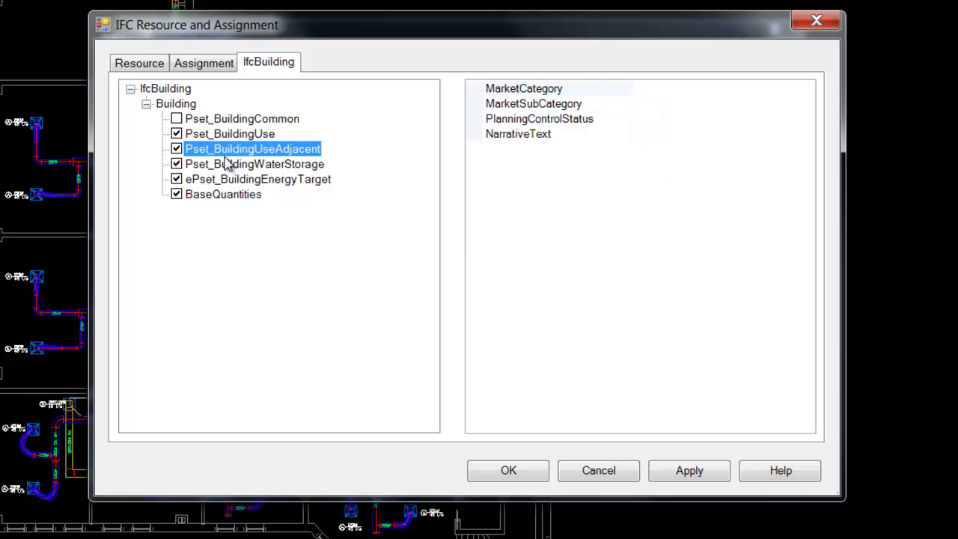
{"action": "left_click", "coordinate": [233, 168]}
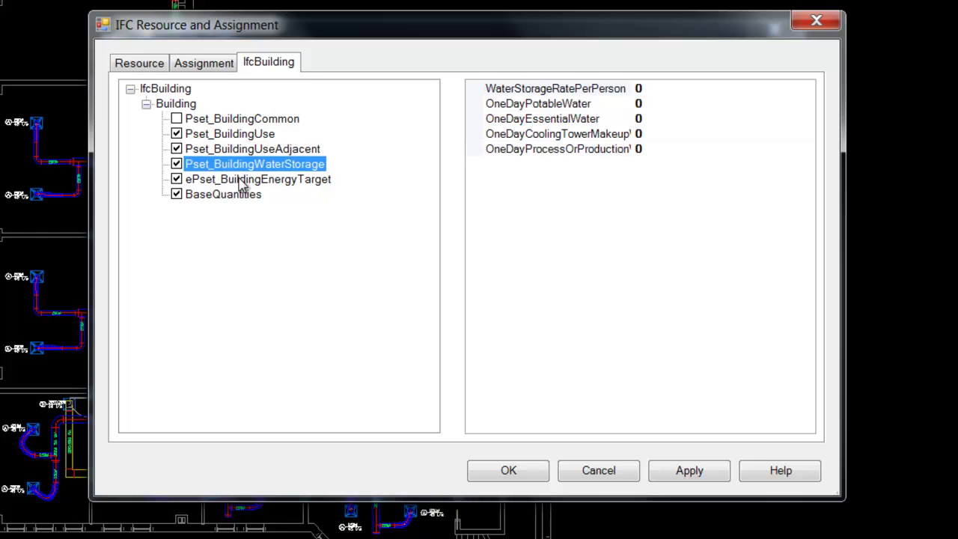
{"action": "left_click", "coordinate": [241, 183]}
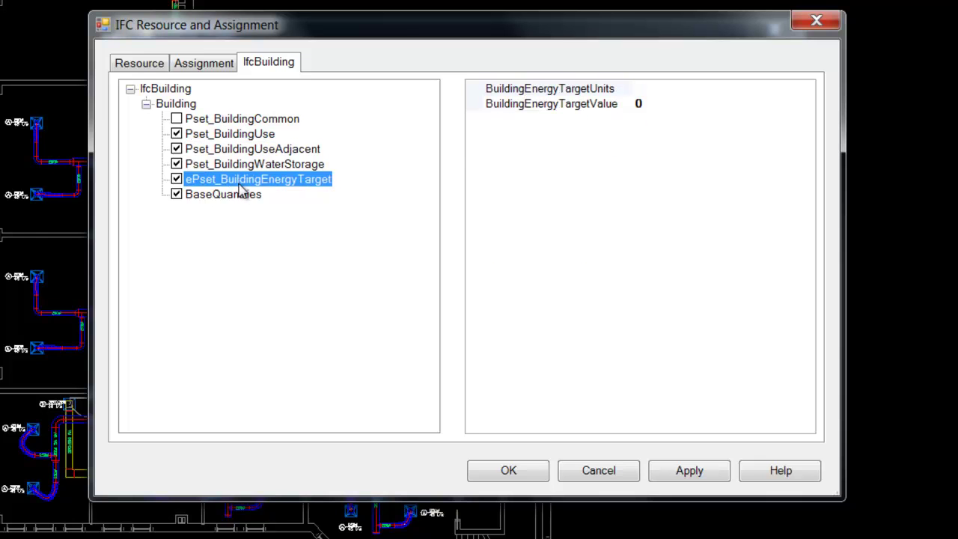
{"action": "left_click", "coordinate": [238, 201]}
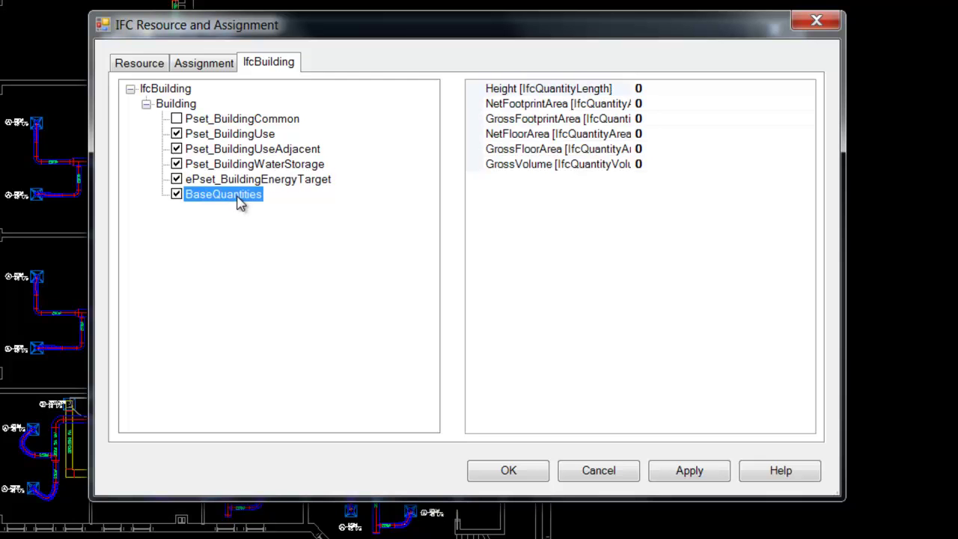
{"action": "left_click", "coordinate": [223, 120]}
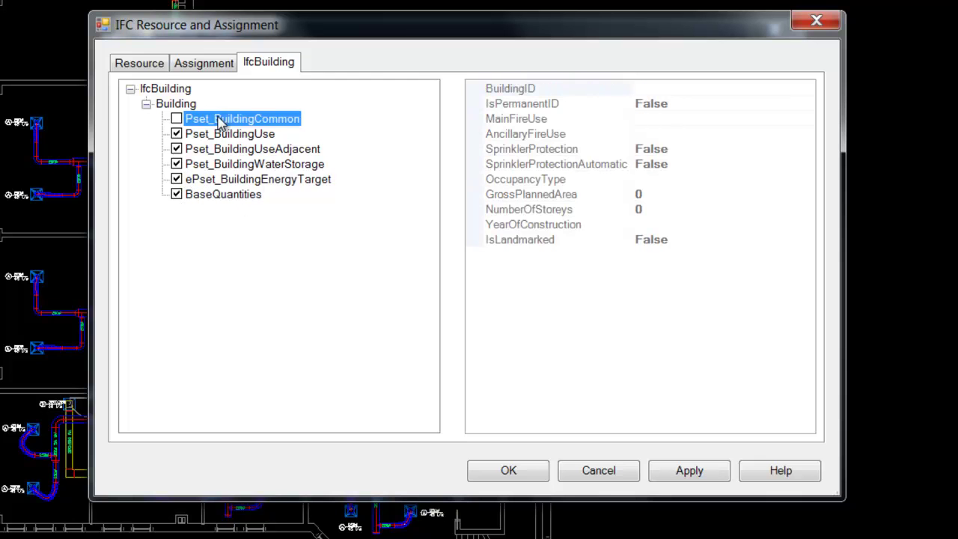
{"action": "left_click", "coordinate": [707, 477]}
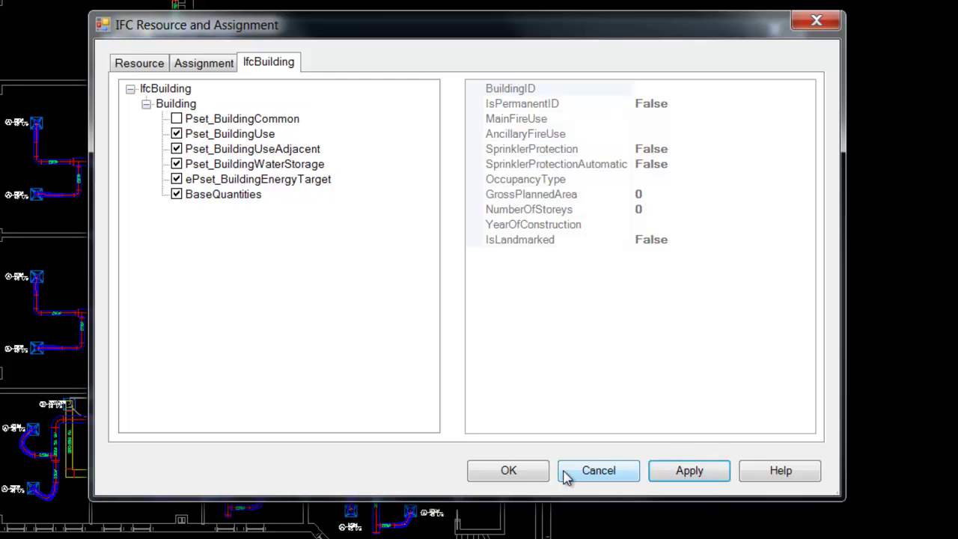
Confirm the Resource and Assignment settings and run the IFC export
{"action": "left_click", "coordinate": [511, 473]}
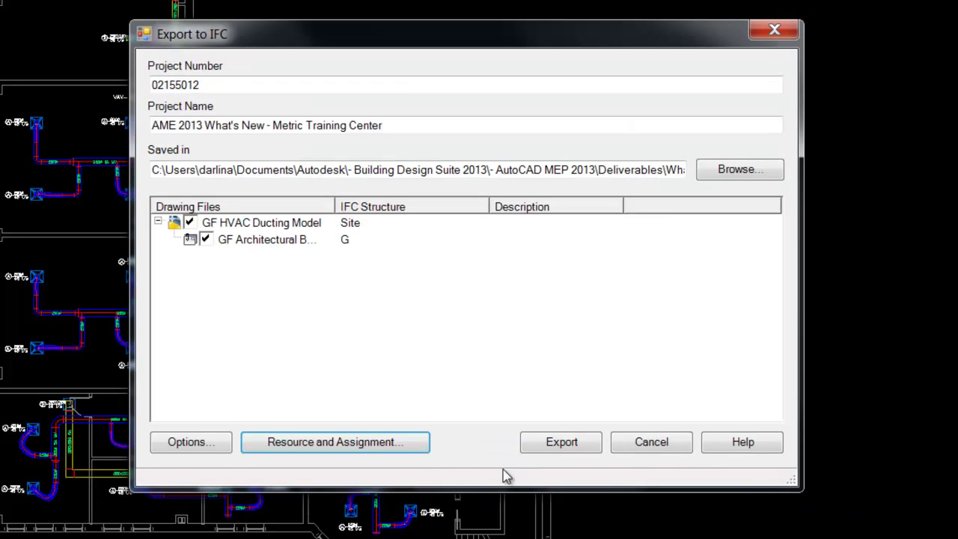
{"action": "left_click", "coordinate": [563, 443]}
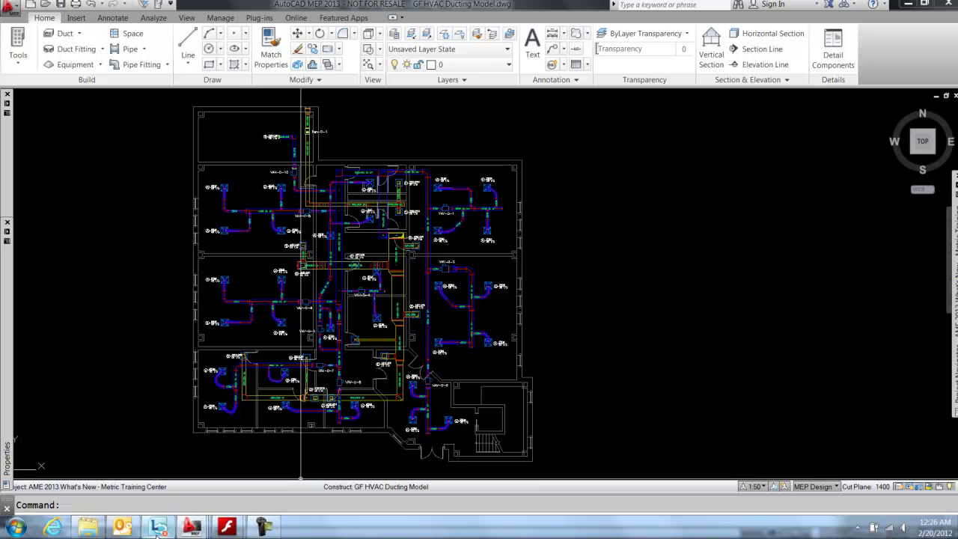
Open GF HVAC Ducting Model.ifc from Windows Explorer in WordPad
{"action": "left_click", "coordinate": [84, 527]}
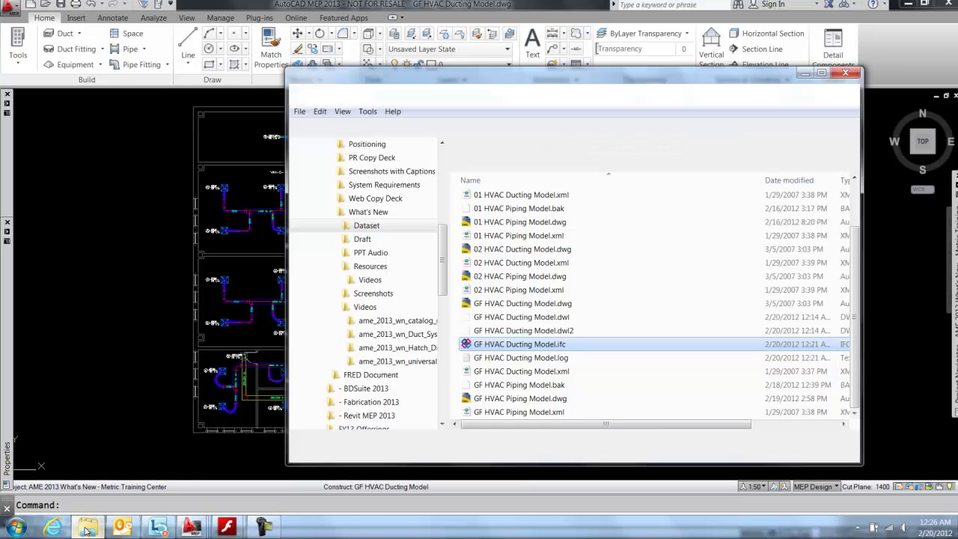
{"action": "right_click", "coordinate": [519, 348]}
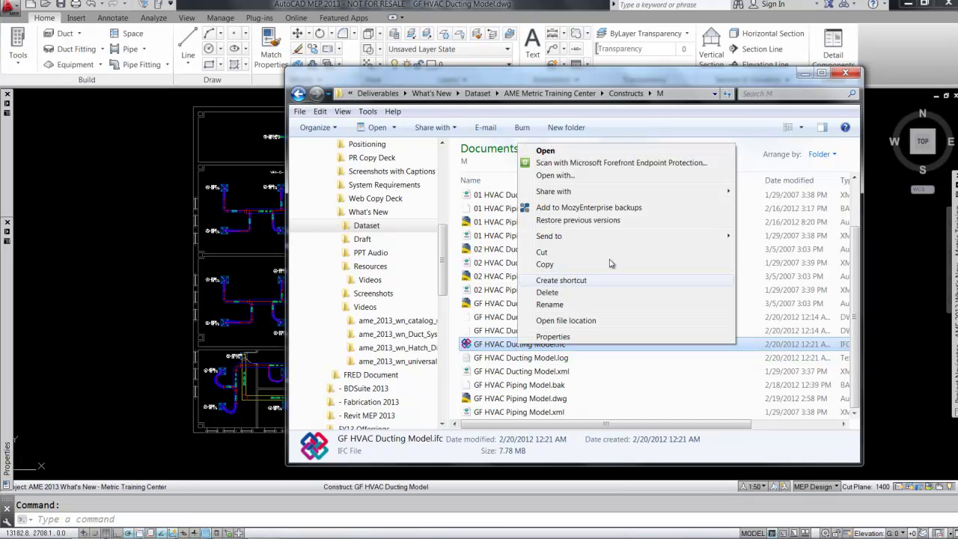
{"action": "left_click", "coordinate": [555, 175]}
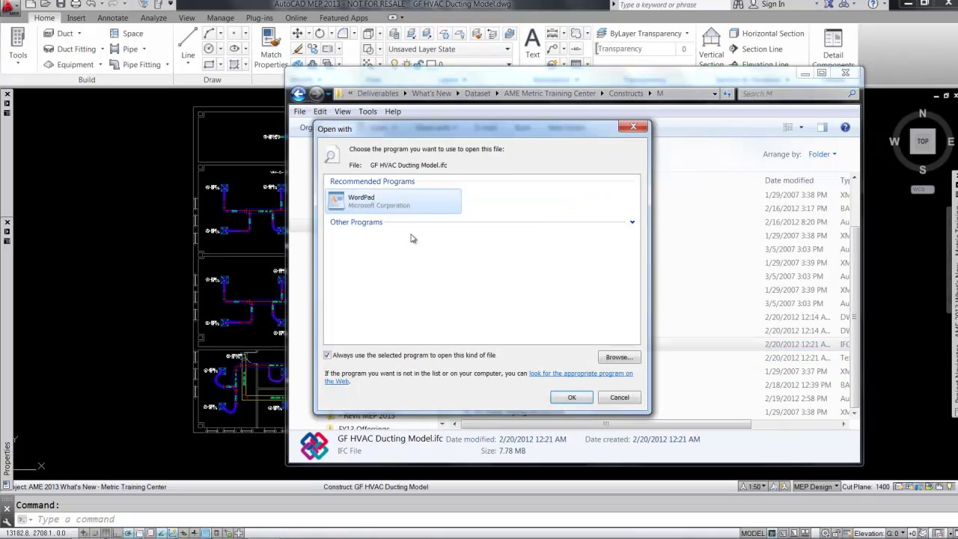
{"action": "left_click", "coordinate": [587, 403]}
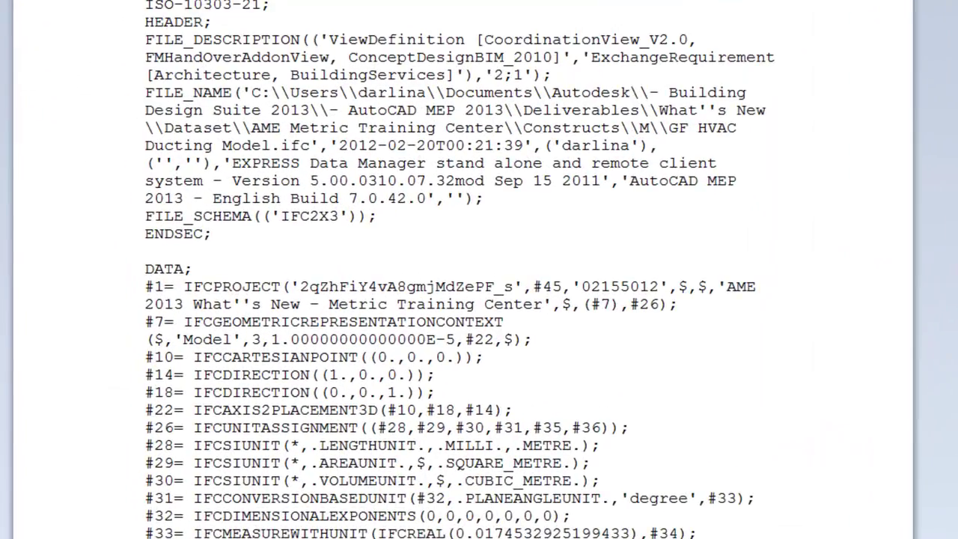
Highlight the surname and first name in the #61 IFCPERSON line of GF HVAC Ducting Model.ifc
{"action": "scroll", "coordinate": [393, 339], "scroll_direction": "down", "scroll_amount": 10}
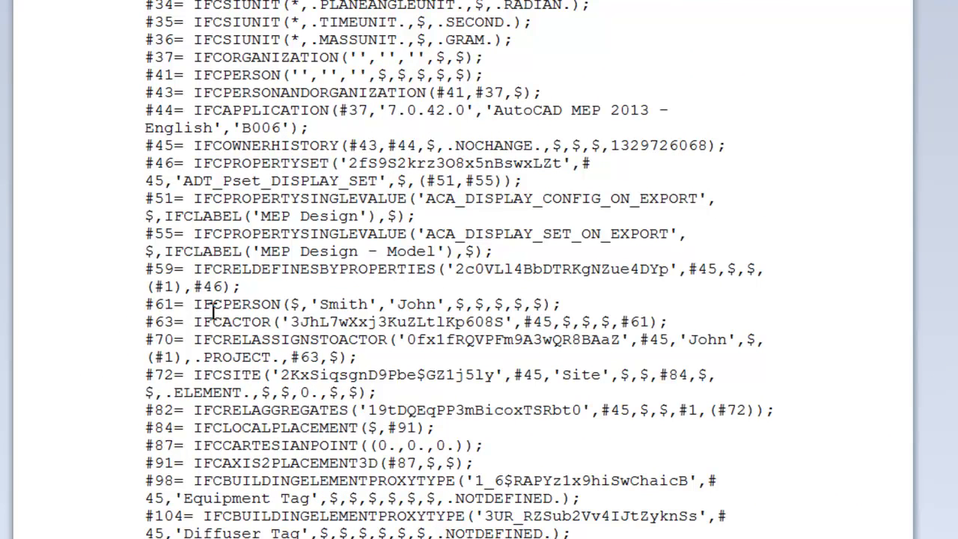
{"action": "left_click_drag", "start_coordinate": [322, 304], "coordinate": [409, 305]}
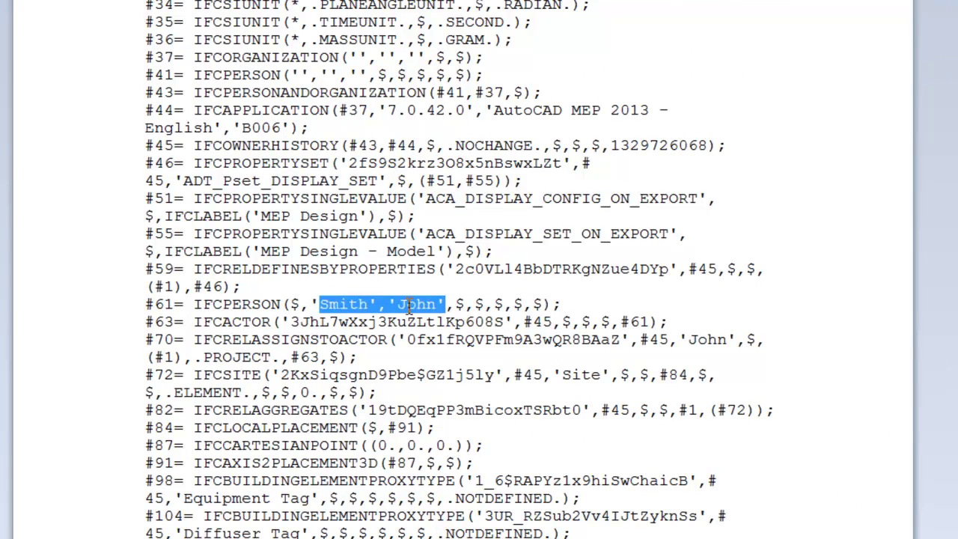